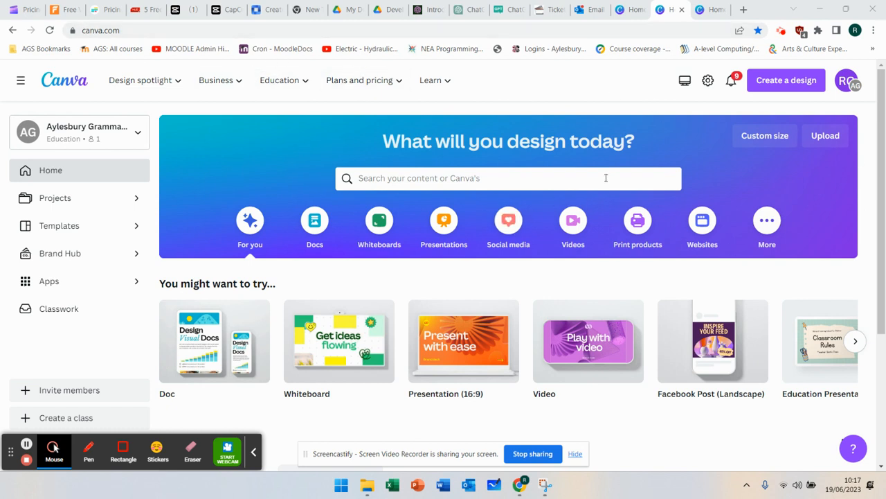
- Create a blank 1920 × 1080 px Video design from the easy-to-assemble video formats
left_click(574, 225)
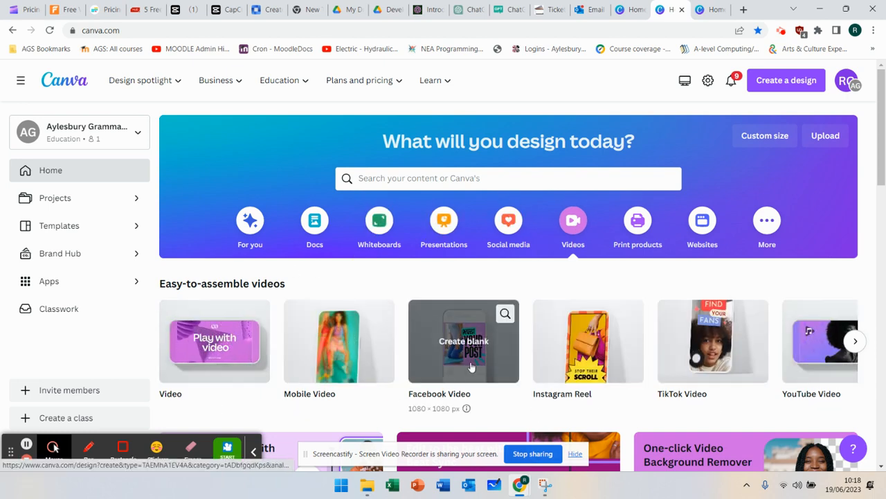
left_click(853, 341)
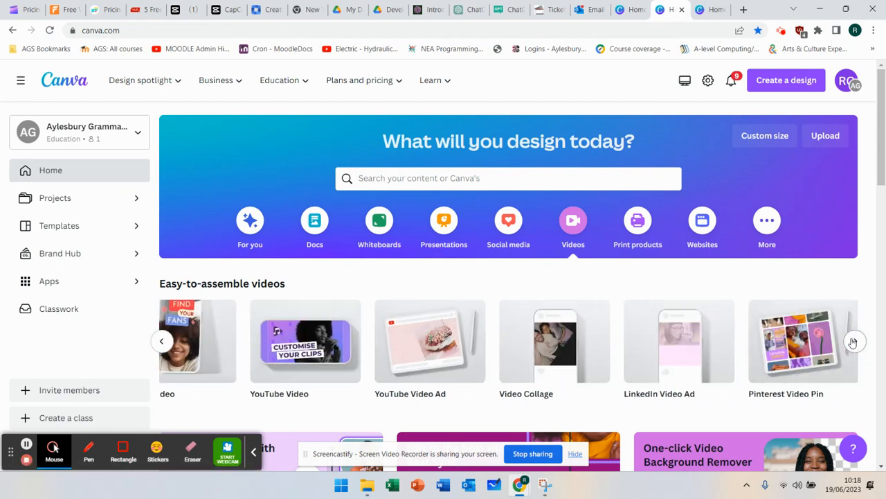
left_click(160, 346)
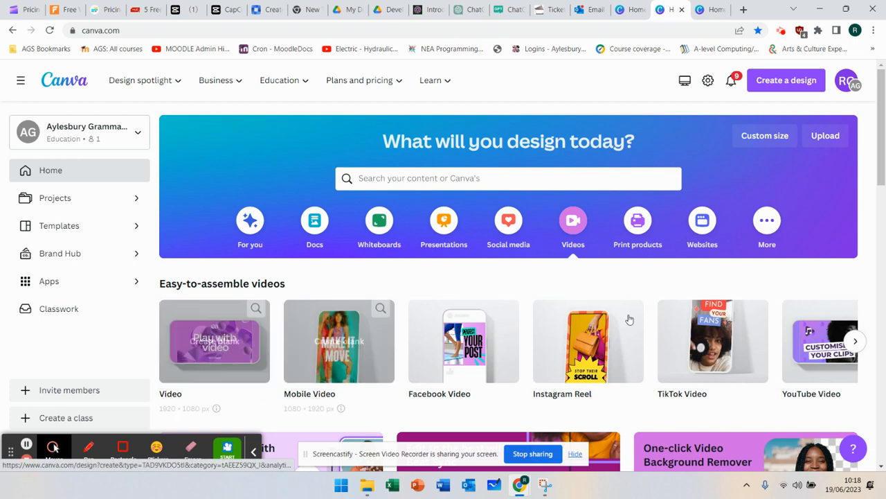
left_click(208, 342)
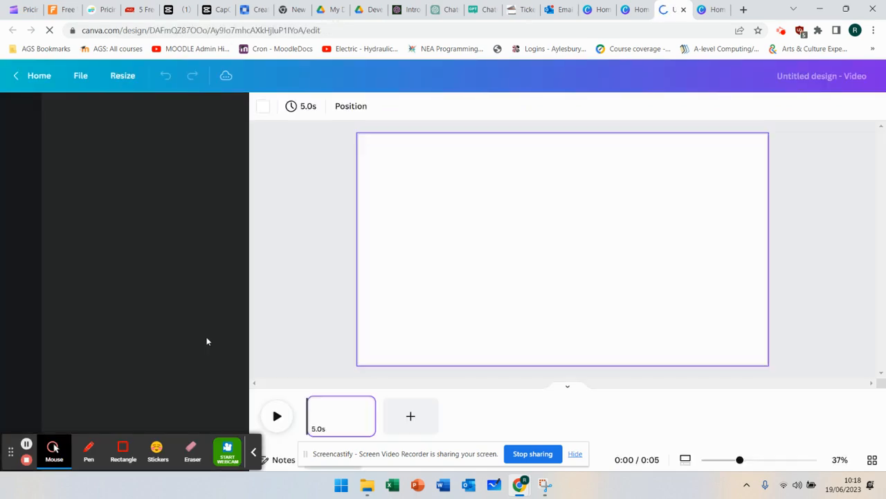
left_click(253, 454)
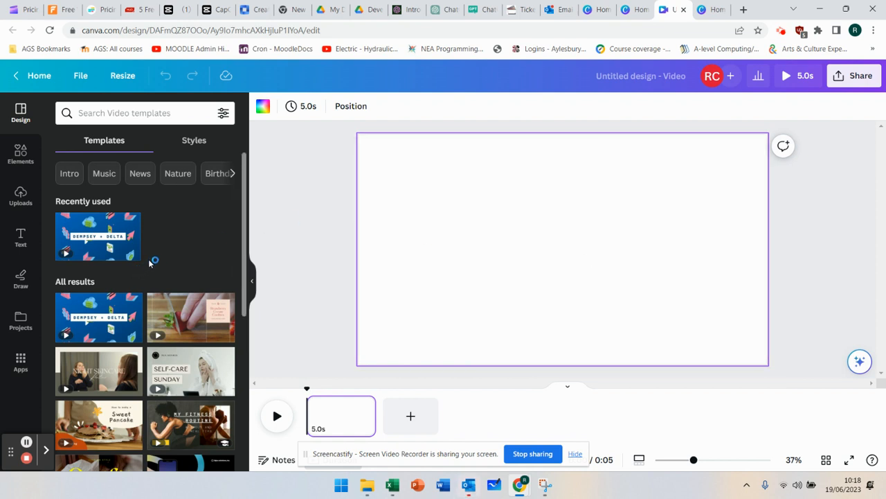
- Apply the Black Gray Red Vinyl Album Cover template from the Music video templates to the blank page and preview it
scroll(149, 261, "down", 1)
scroll(148, 263, "up", 1)
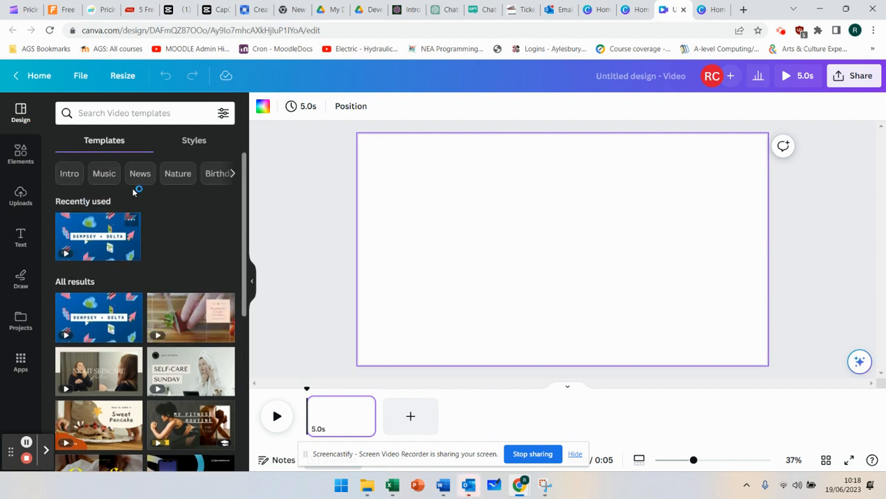
left_click(107, 176)
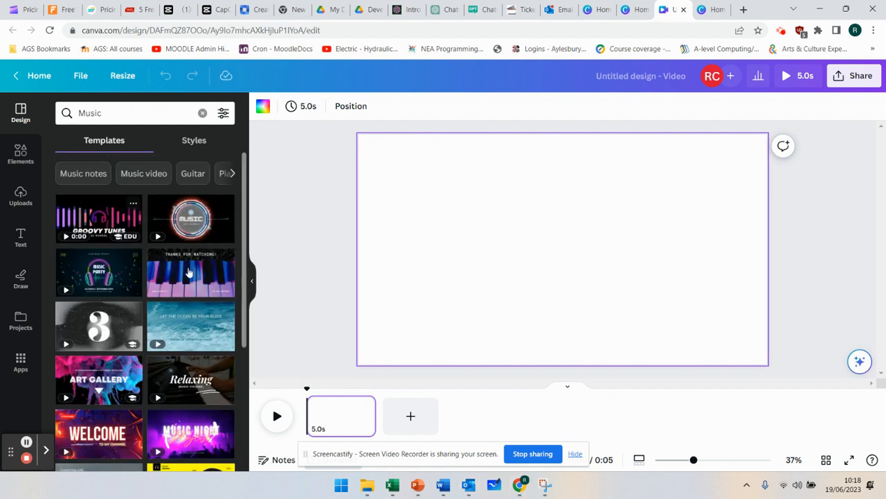
left_click(137, 173)
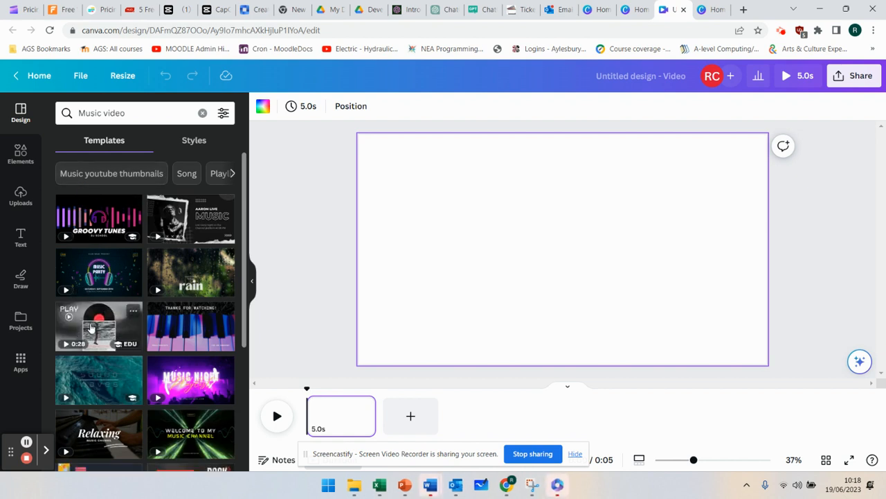
left_click(92, 328)
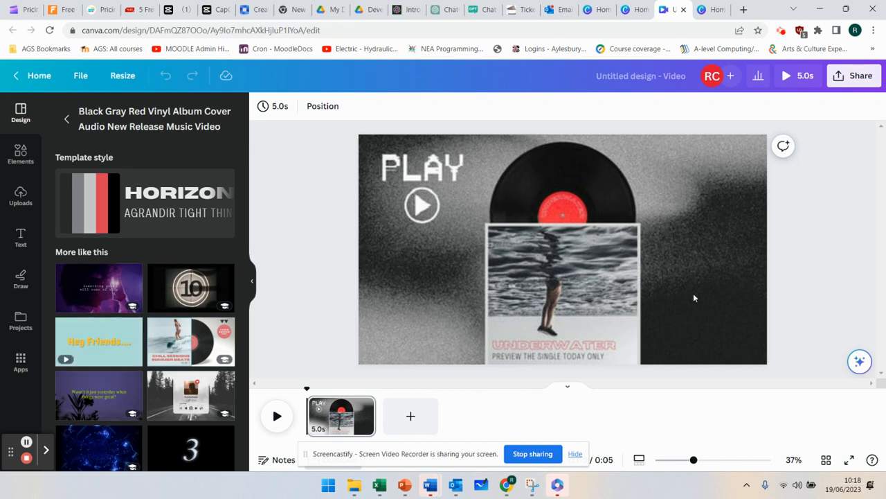
left_click(276, 417)
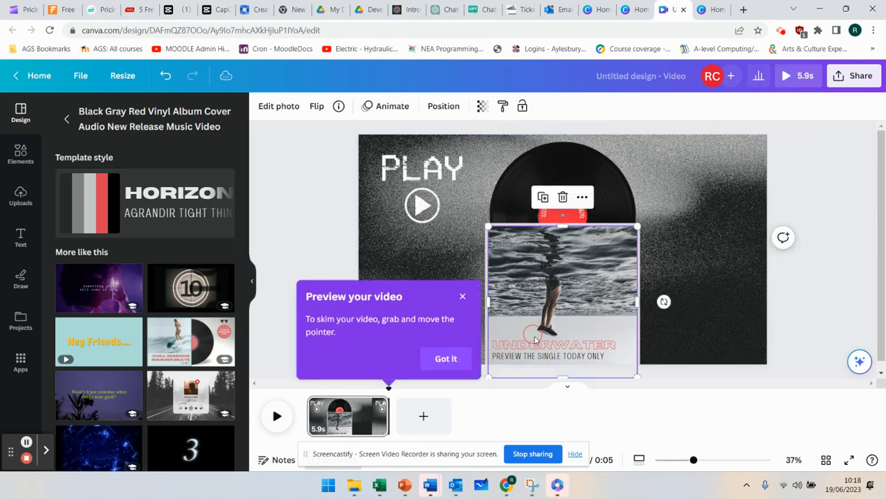
left_click(463, 298)
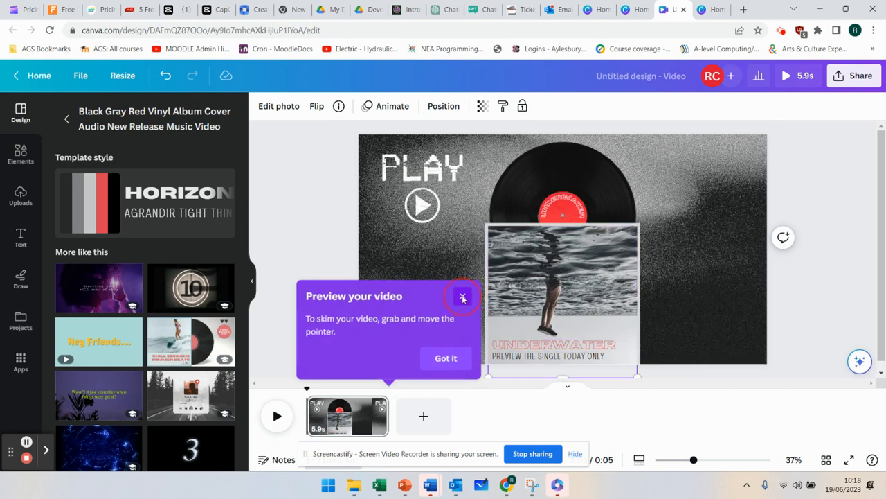
- Replace the UNDERWATER title with the person's name and the line beneath it with VIDEO ABOUT MUSIC
left_click(556, 346)
double_click(555, 344)
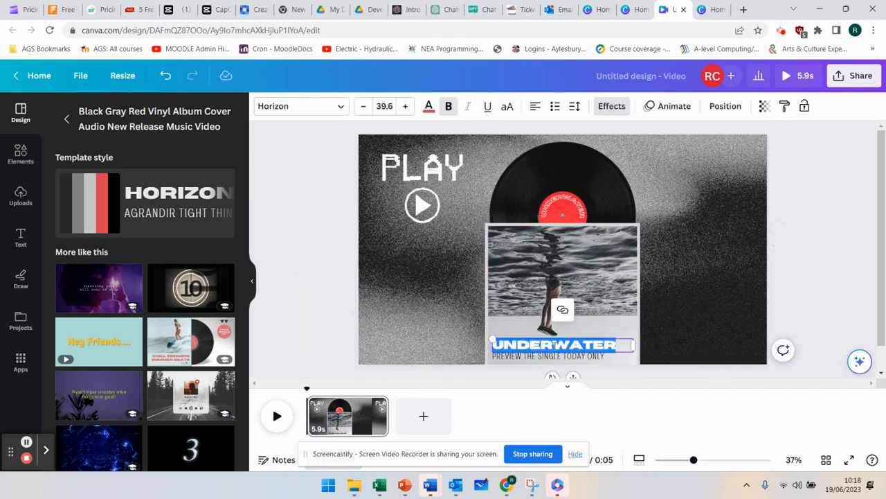
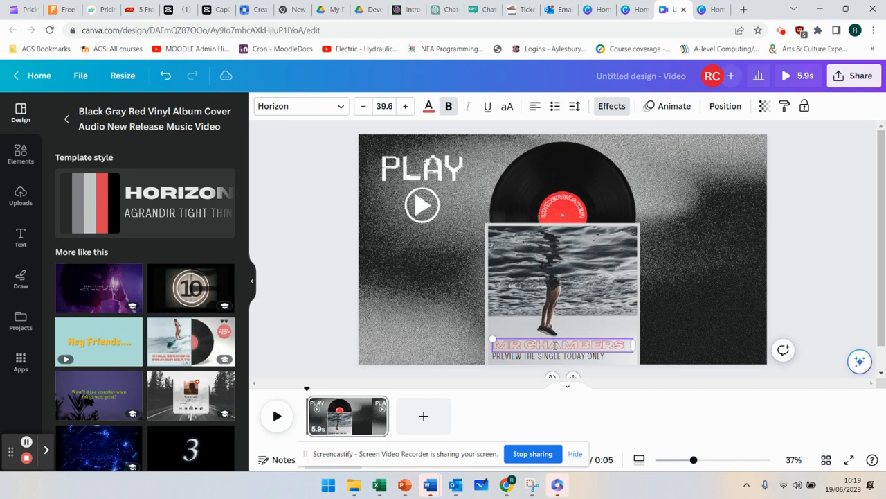
left_click(518, 355)
double_click(520, 356)
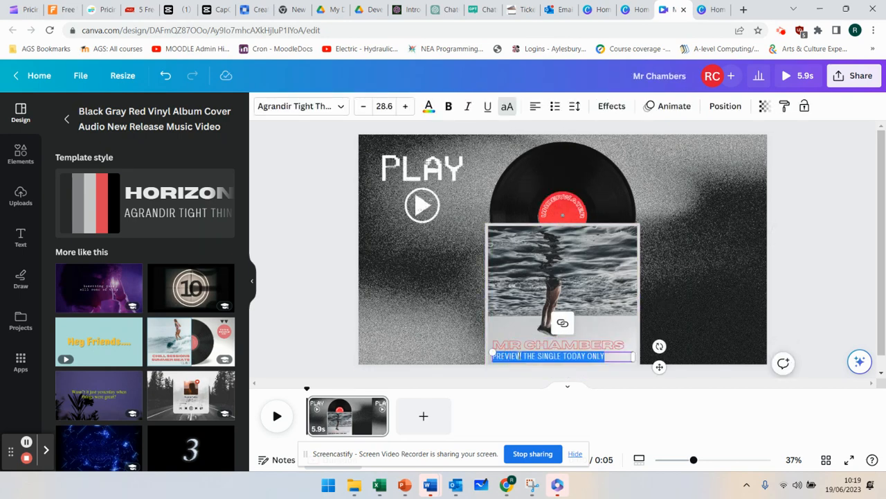
type("VIDEO ABOUT MUSIC")
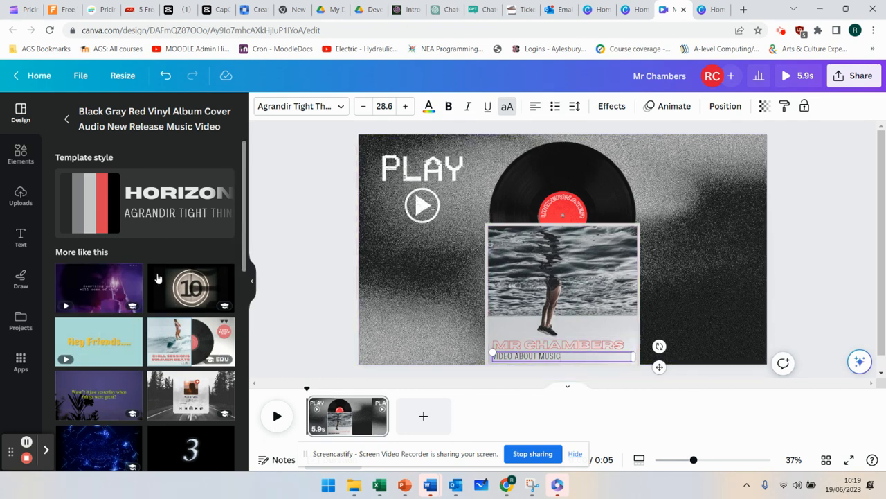
- Add the White Modern Are You Ready YouTube Intro countdown as a second page after the vinyl page and play it
scroll(178, 286, "down", 5)
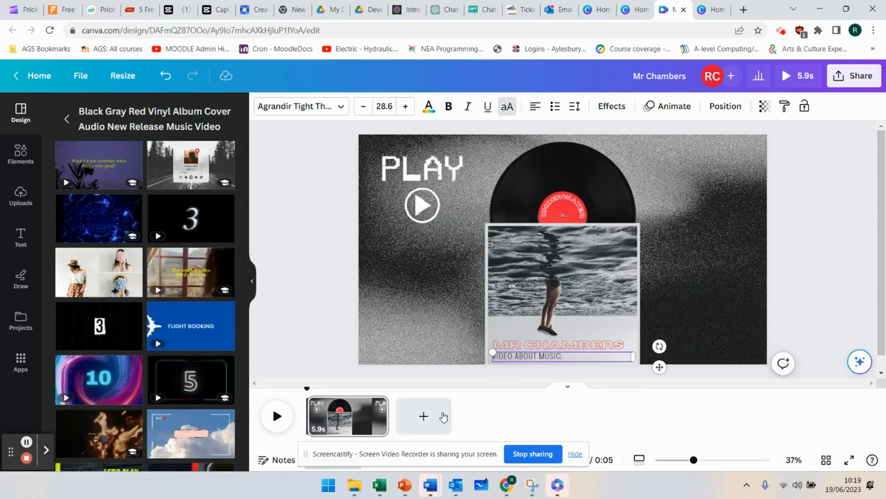
scroll(180, 345, "down", 1)
scroll(180, 345, "down", 3)
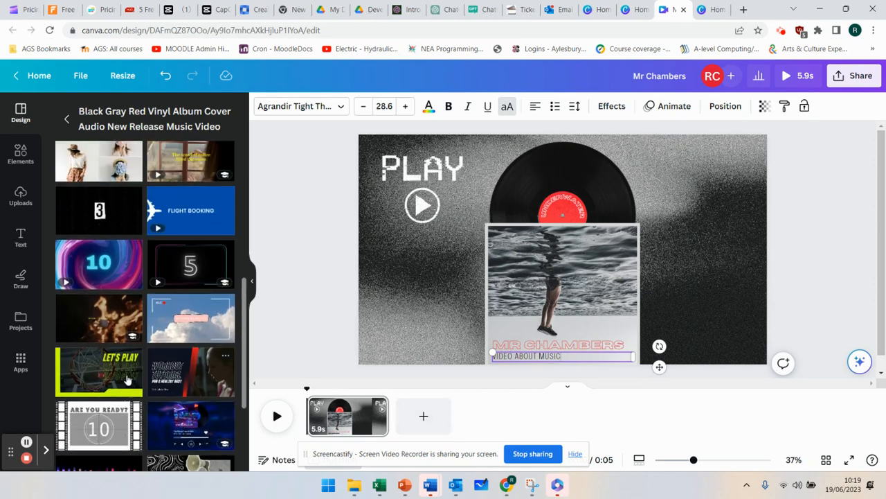
left_click_drag(99, 367, 435, 419)
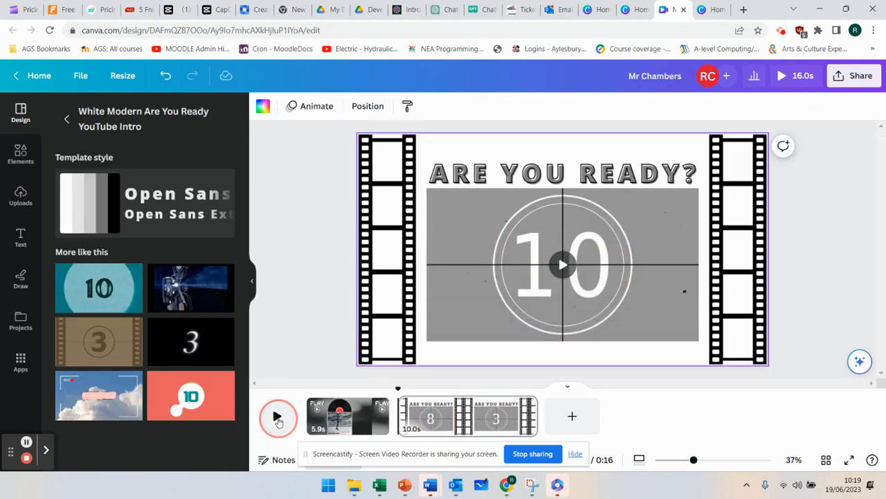
left_click(278, 419)
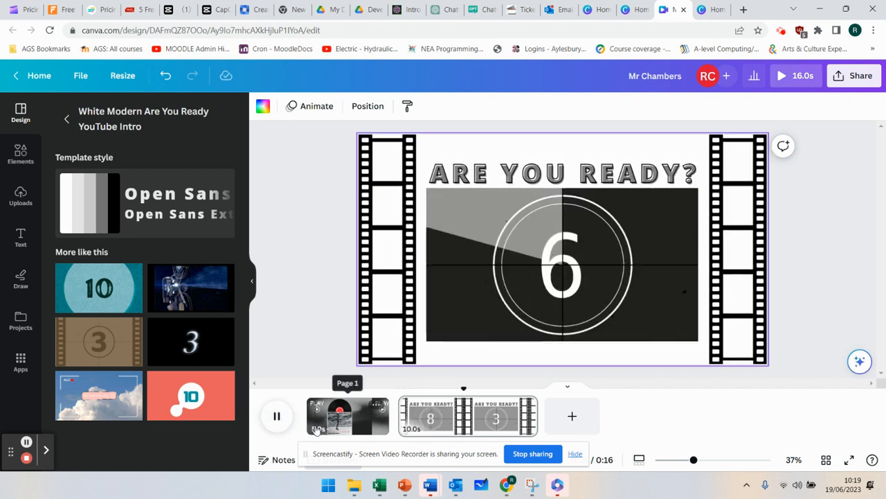
left_click(277, 417)
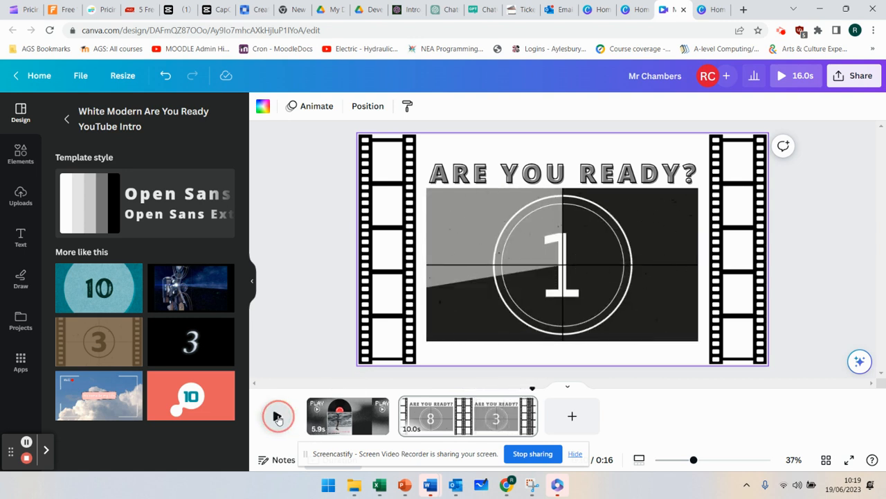
- Add a blank third page after the countdown and place the SPIRIT NIGHT font combination on it
left_click(20, 238)
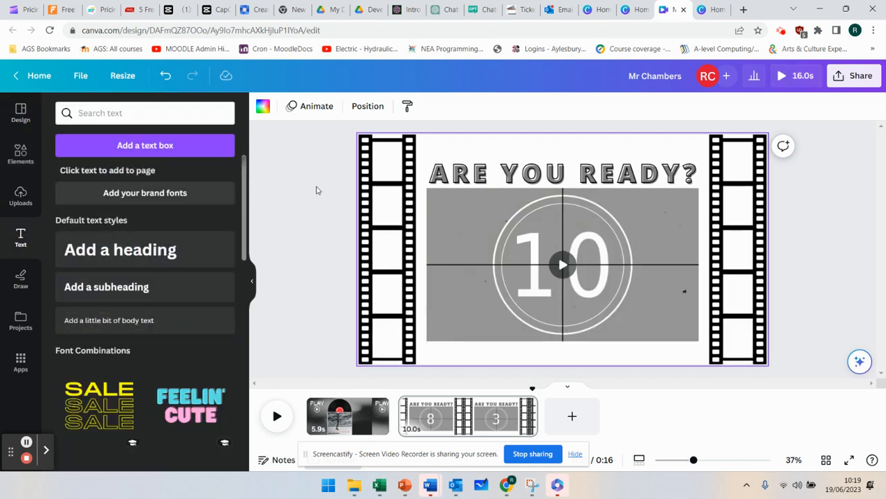
scroll(188, 356, "down", 3)
scroll(187, 360, "up", 3)
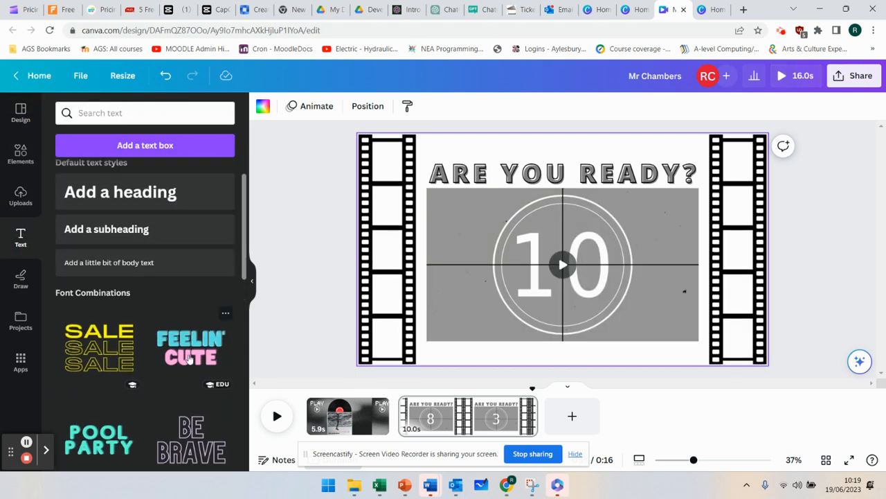
scroll(190, 362, "down", 4)
left_click(597, 416)
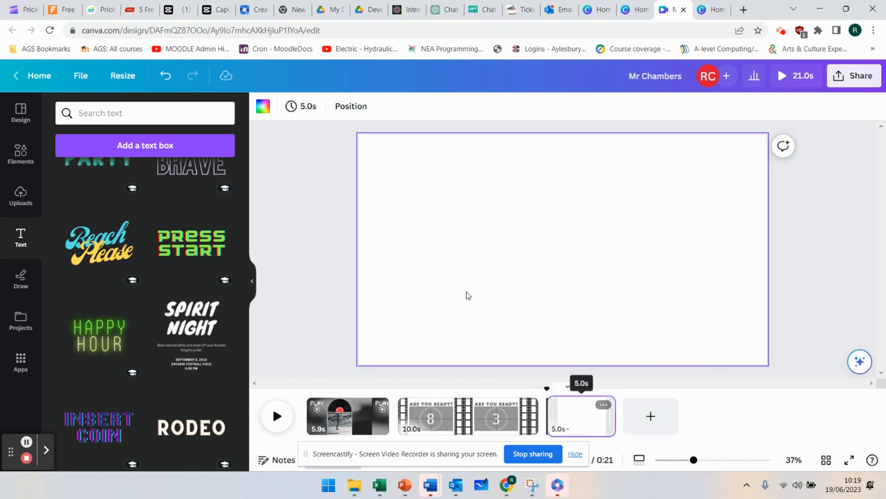
scroll(138, 354, "down", 4)
scroll(159, 351, "up", 3)
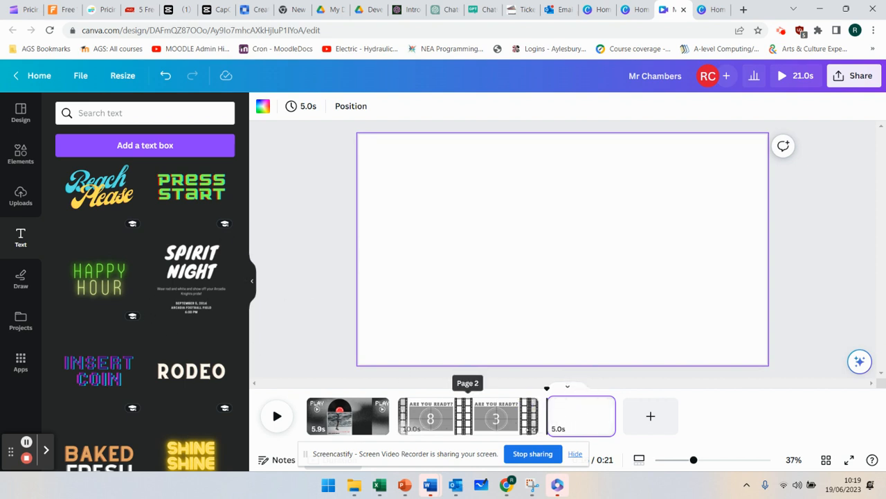
left_click(186, 272)
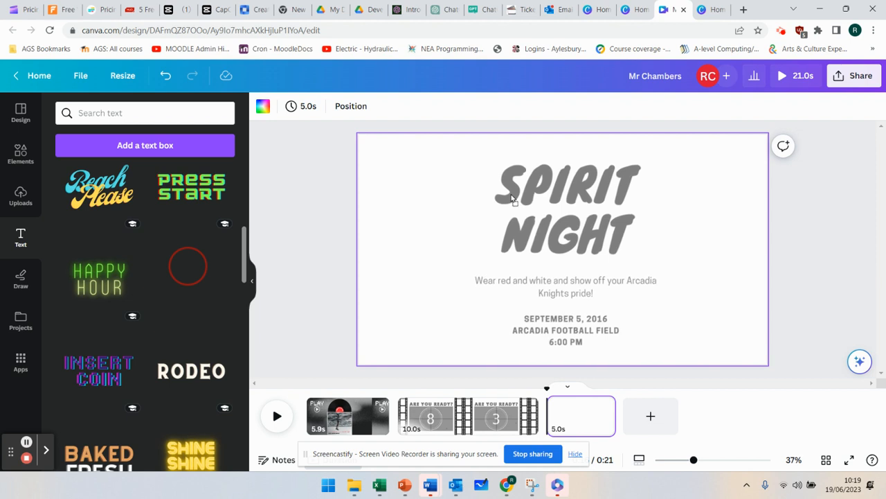
left_click(516, 201)
- Replace the SPIRIT NIGHT heading on the third page with CREDITS
left_click(572, 252)
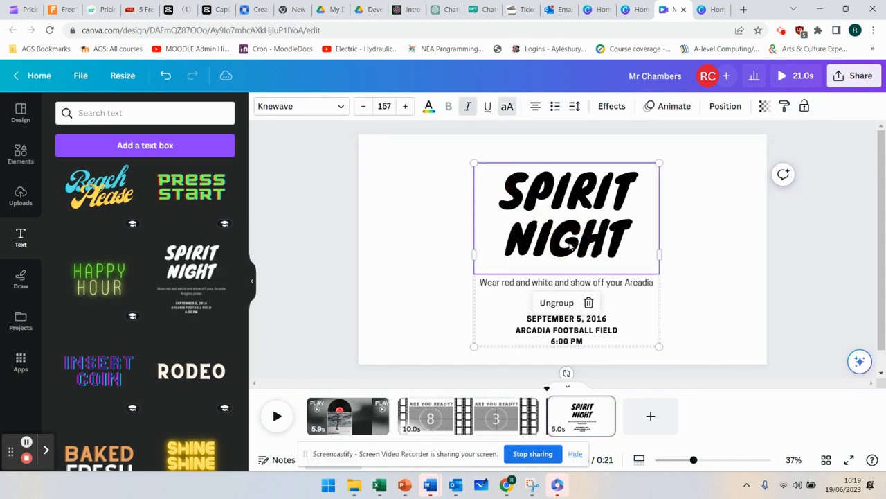
left_click(569, 242)
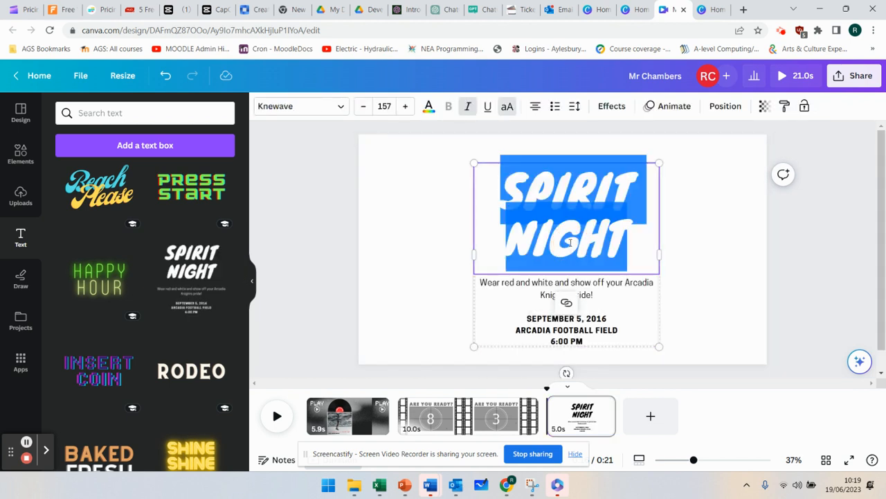
type("CREDITS")
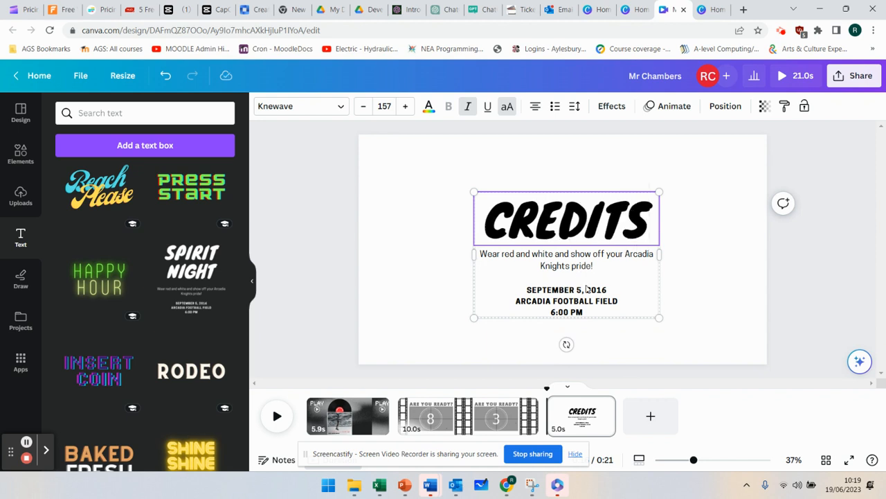
- Replace the line below the CREDITS heading with "Thank you to AGS for the footage of students"
left_click(586, 289)
left_click(586, 271)
left_click(586, 260)
left_click(586, 259)
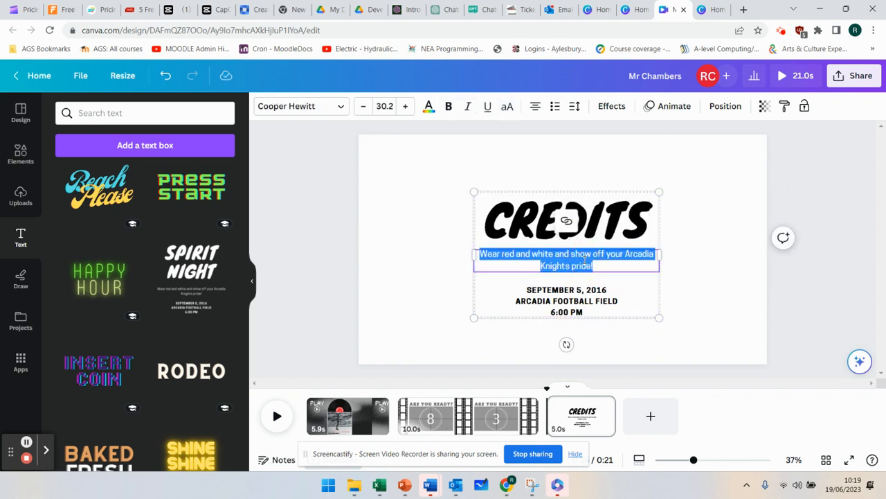
key("BackSpace")
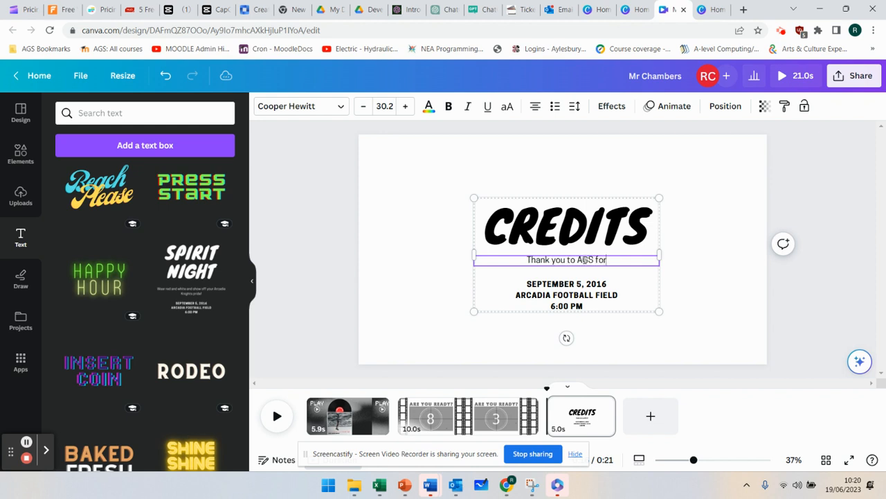
type("Thank you to AGS for the fottag")
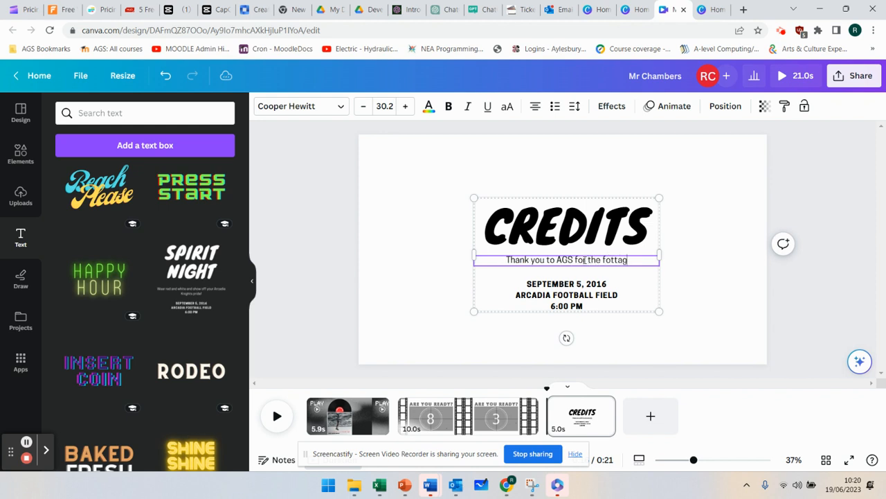
type("ge of students")
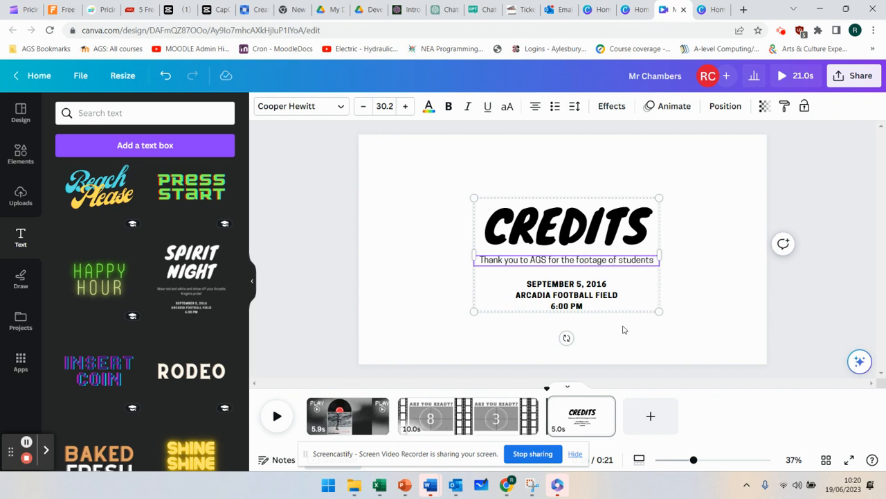
- Replace the event details at the bottom of the credits page with a thank-you to the teacher for letting us use CS2 for videoing
left_click(565, 294)
double_click(565, 293)
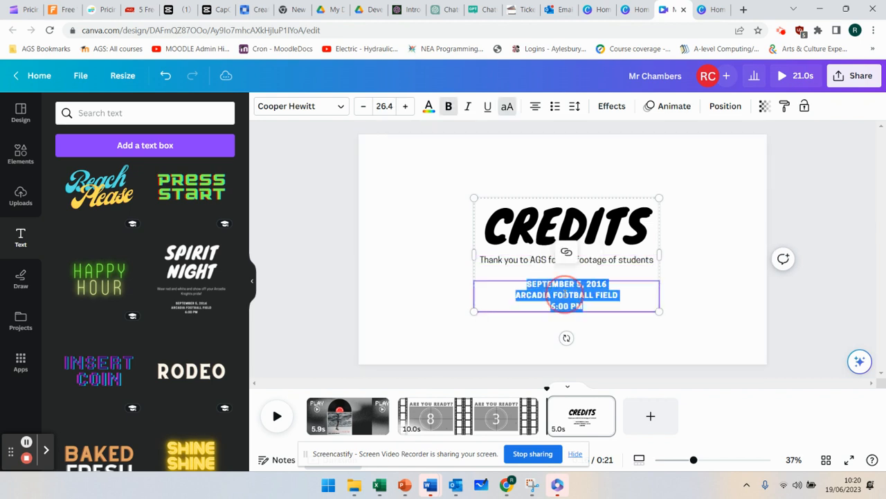
type("TAHN")
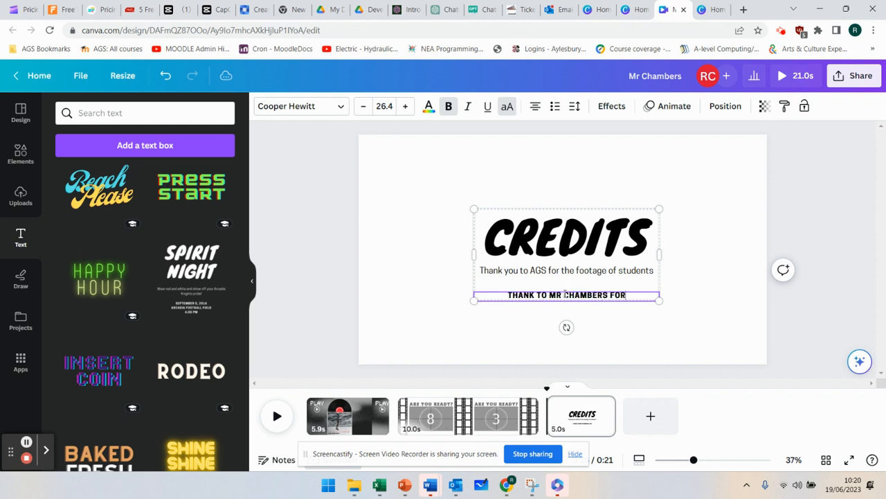
type("TTING US US C")
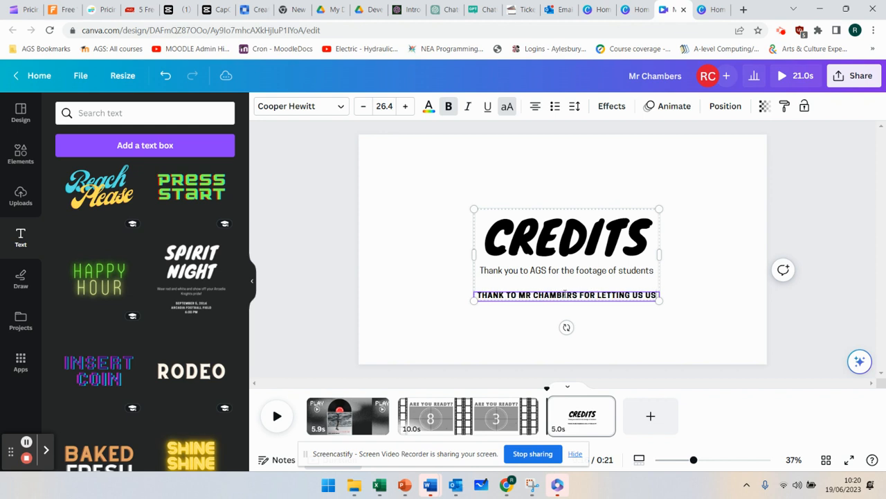
key("BackSpace")
key("BackSpace")
key("BackSpace")
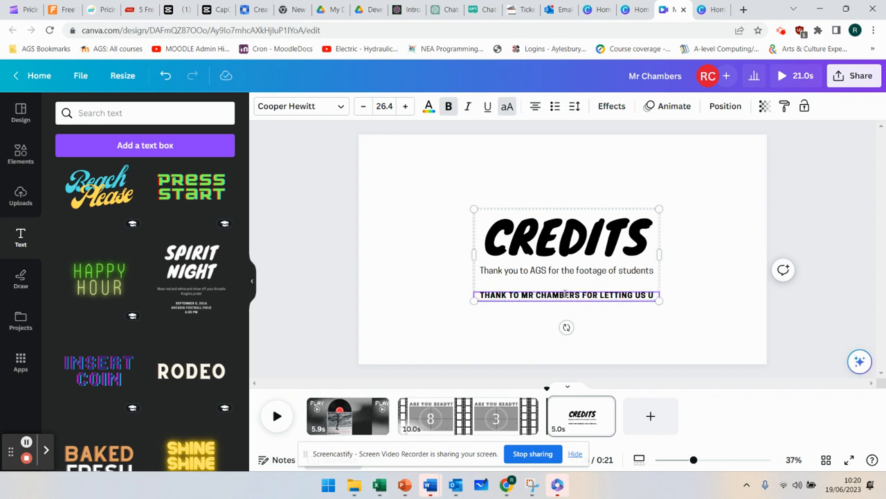
type("SE CS2 FOR VIDEOING")
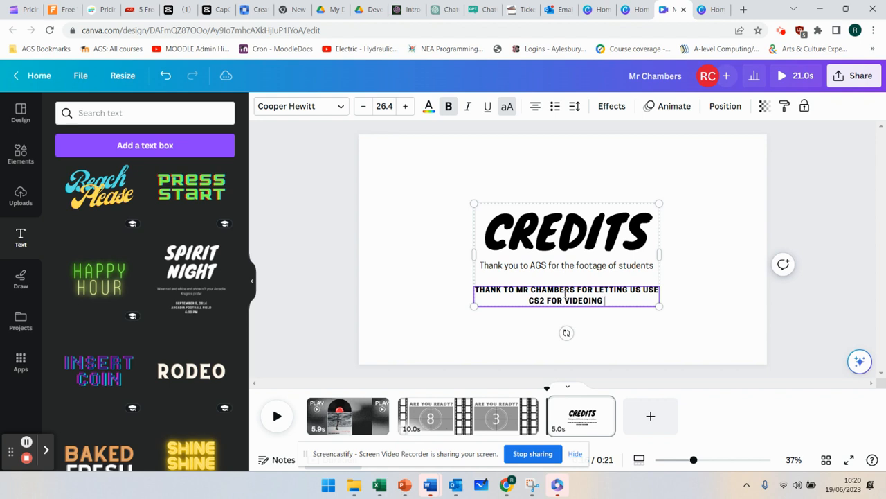
left_click(341, 317)
- Add a blank page between the countdown page and the credits page
left_click(422, 415)
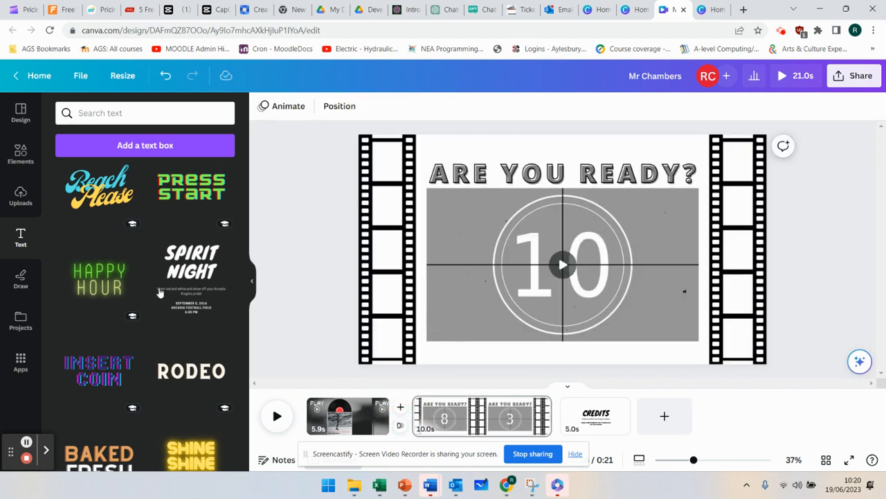
left_click(21, 154)
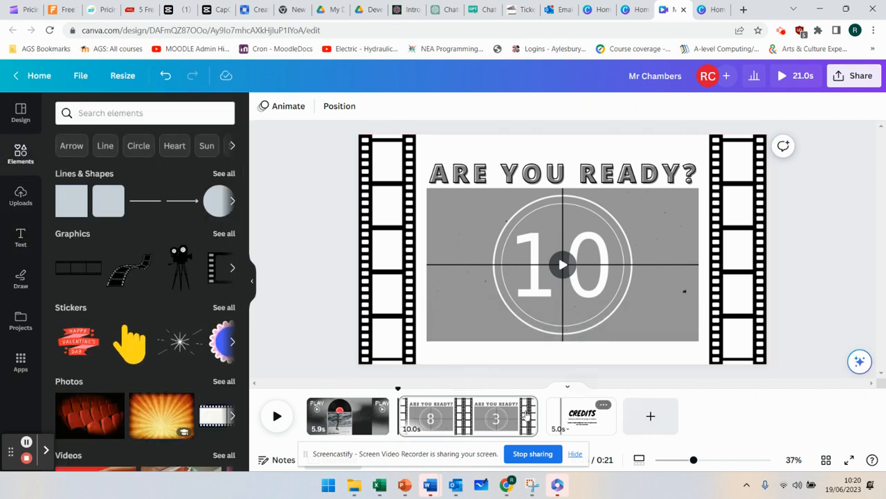
left_click(549, 407)
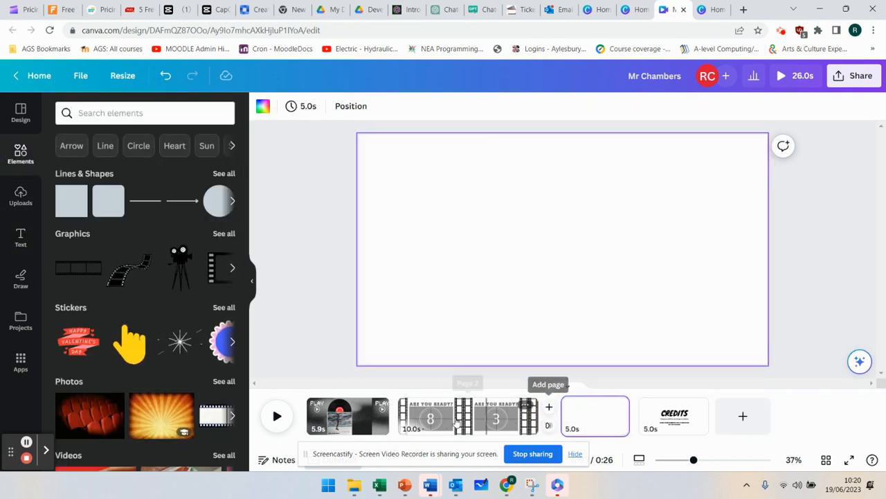
- Apply a 0.5-second Dissolve transition between the vinyl page and the countdown page and play the video
mouse_move(401, 426)
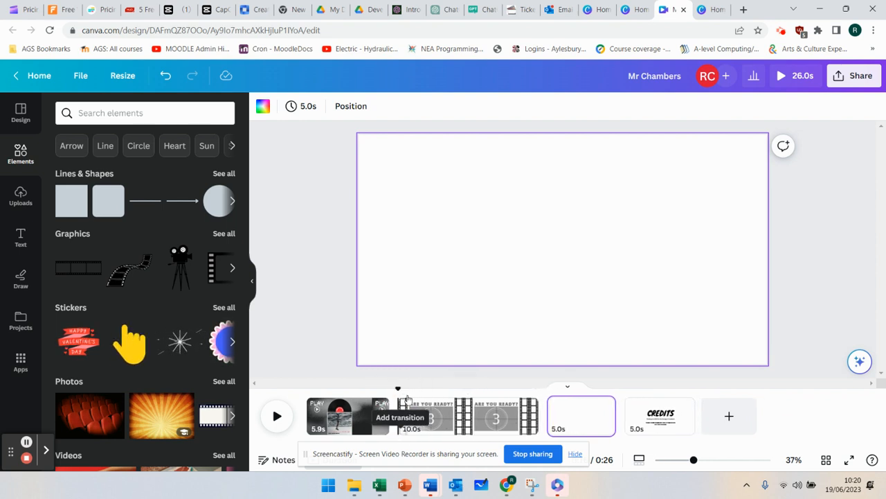
left_click(400, 427)
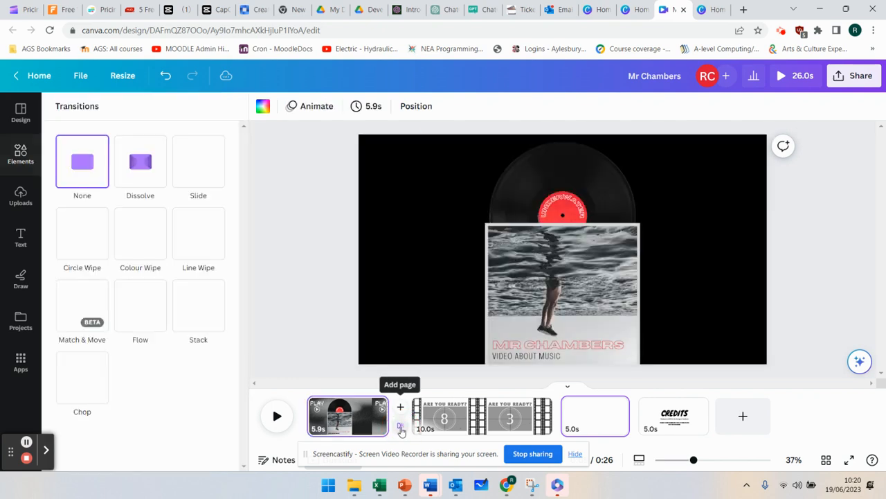
left_click(141, 167)
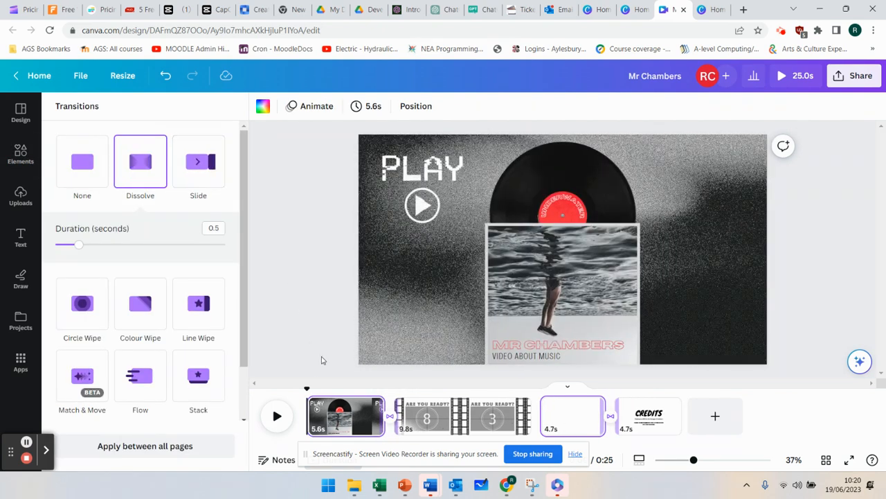
left_click(277, 417)
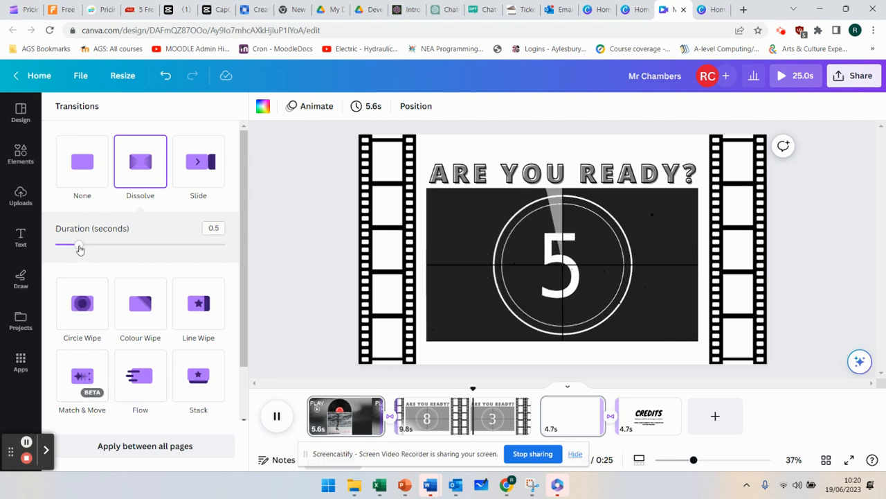
mouse_move(79, 247)
left_mouse_down()
mouse_move(109, 246)
mouse_move(81, 248)
left_mouse_up()
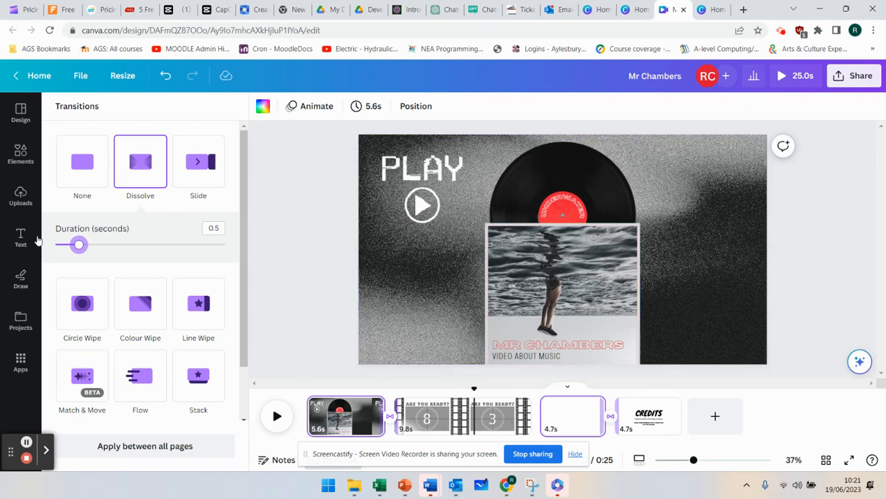
- Find the glowing orange arrow photo among the Arrow elements and place it, reduced in size, below the play symbol on the vinyl page
left_click(20, 115)
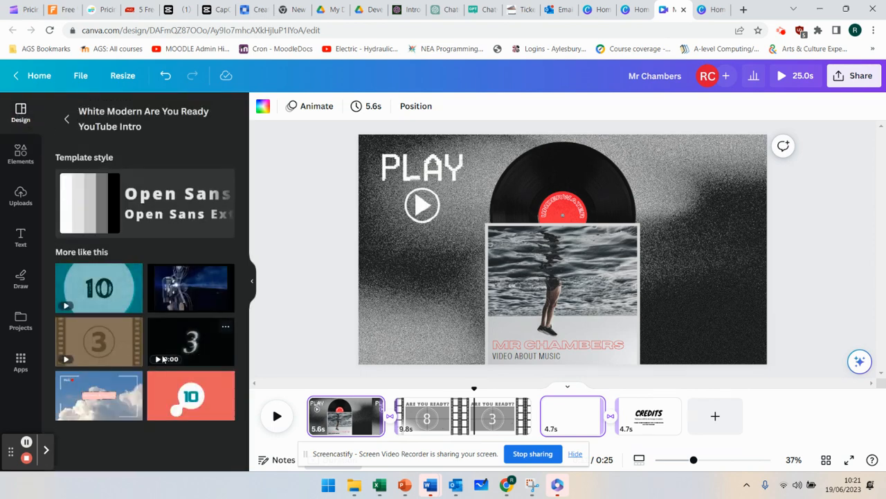
left_click(31, 151)
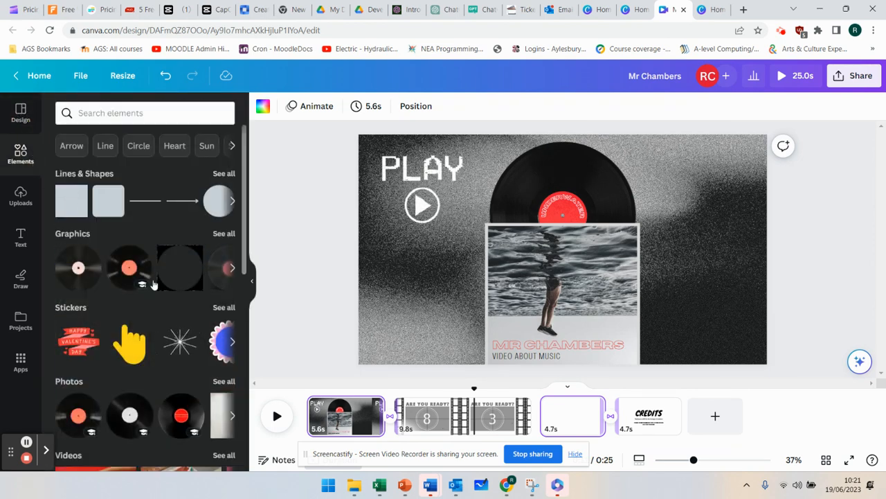
left_click(72, 146)
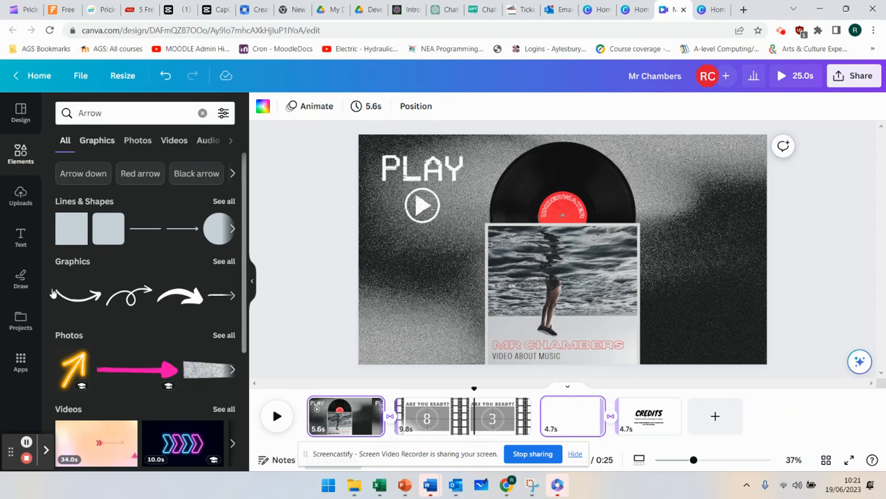
scroll(155, 423, "down", 3)
scroll(162, 396, "up", 3)
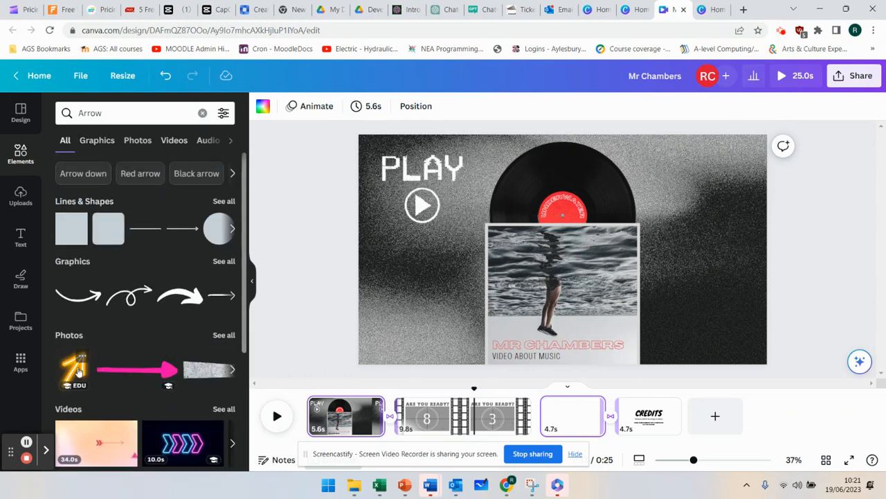
left_click_drag(78, 365, 478, 322)
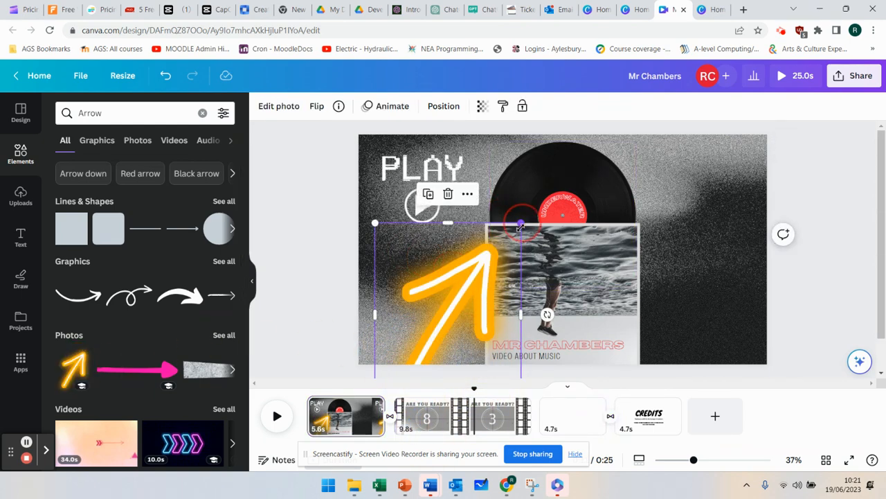
left_click_drag(520, 222, 455, 310)
left_click_drag(419, 344, 415, 309)
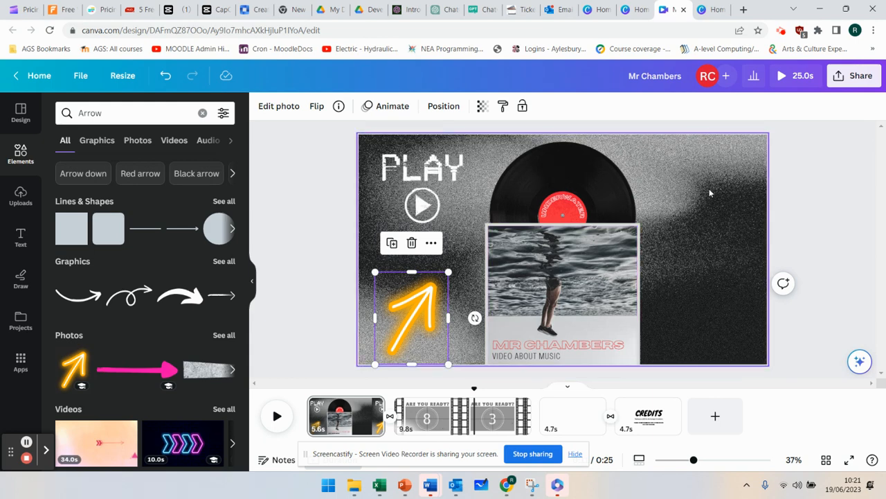
left_click(780, 32)
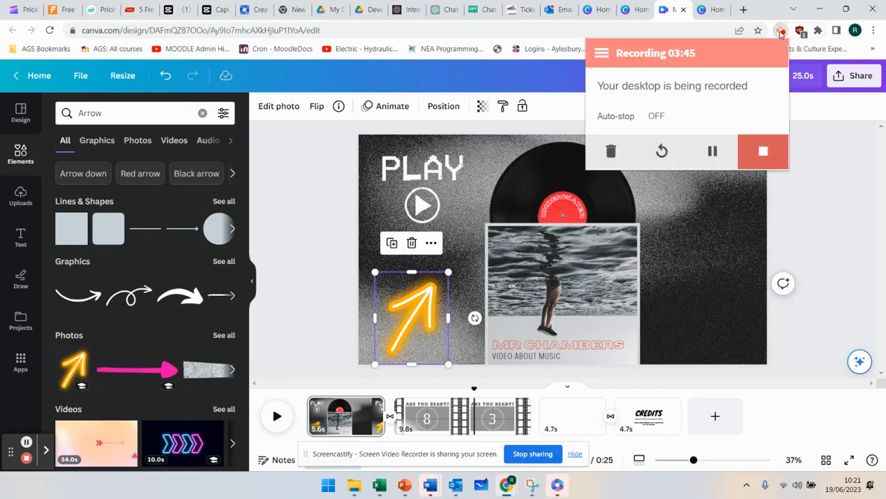